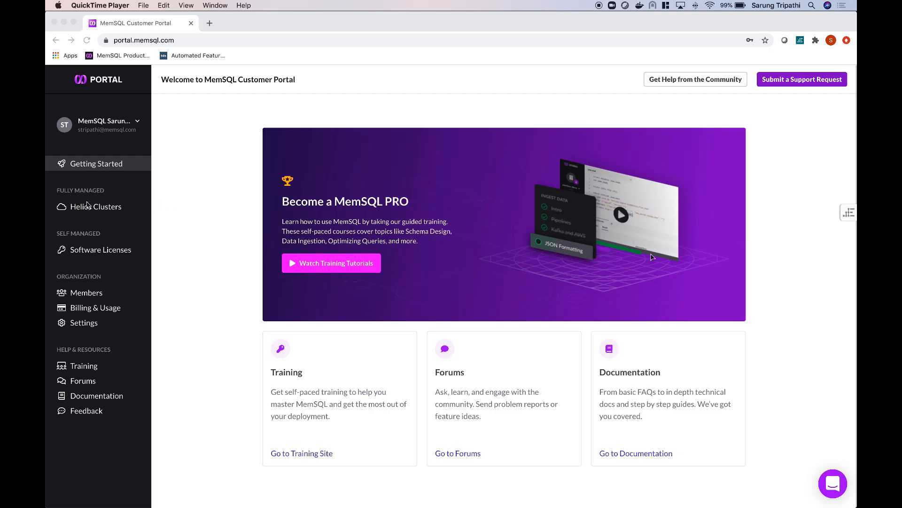
# Start creating a managed Helios cluster and name it Tableau Dashboards
pyautogui.click(71, 211)
pyautogui.click(71, 210)
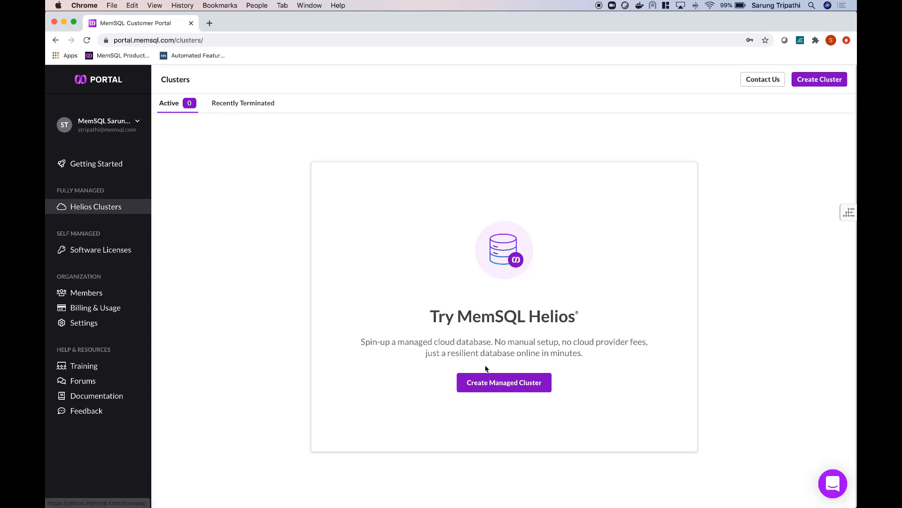
pyautogui.click(497, 391)
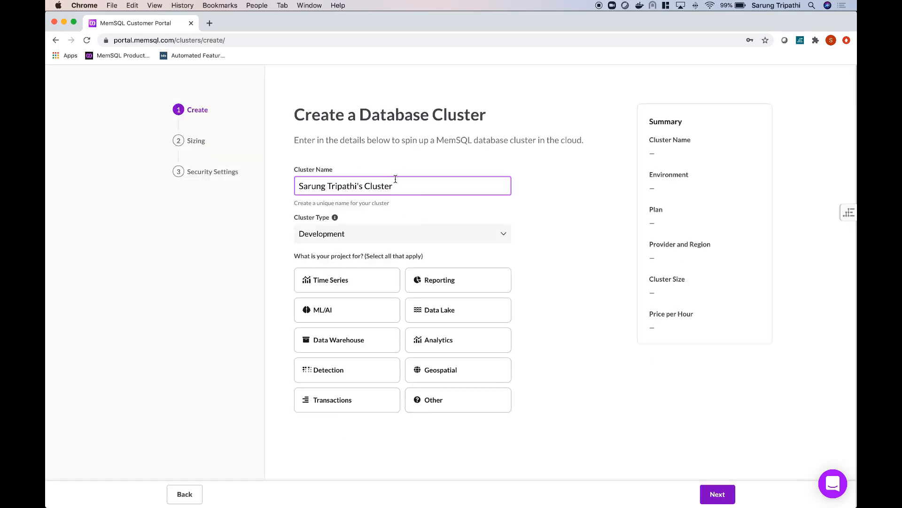
pyautogui.tripleClick(396, 179)
pyautogui.write('Tabeal')
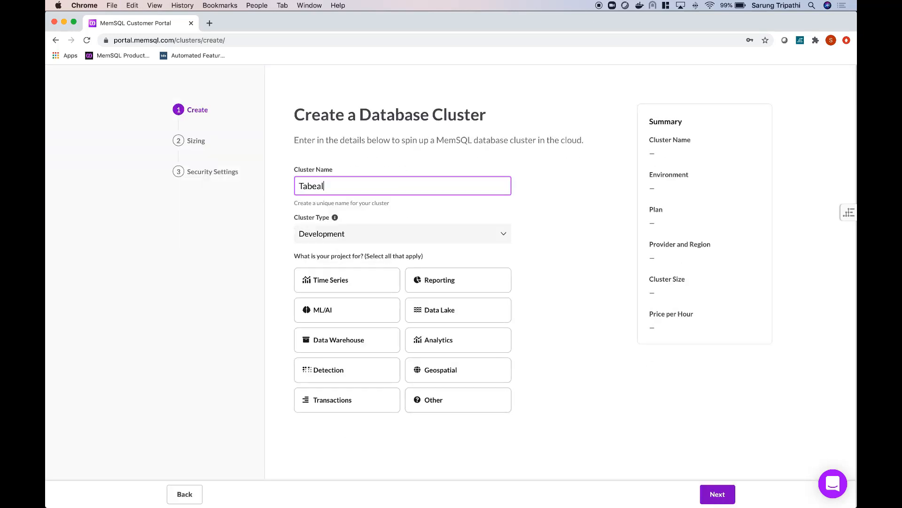
pyautogui.press('super+a')
pyautogui.write('Tableau Dashboards')
# Mark the project as Reporting and Analytics, and accept the Free Trial plan on AWS N. Virginia 1 with 2 Units
pyautogui.click(408, 288)
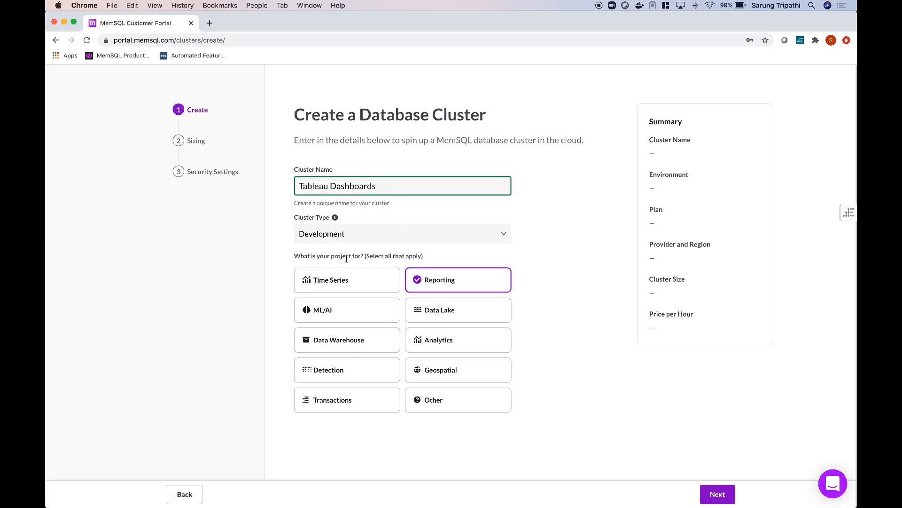
pyautogui.click(442, 342)
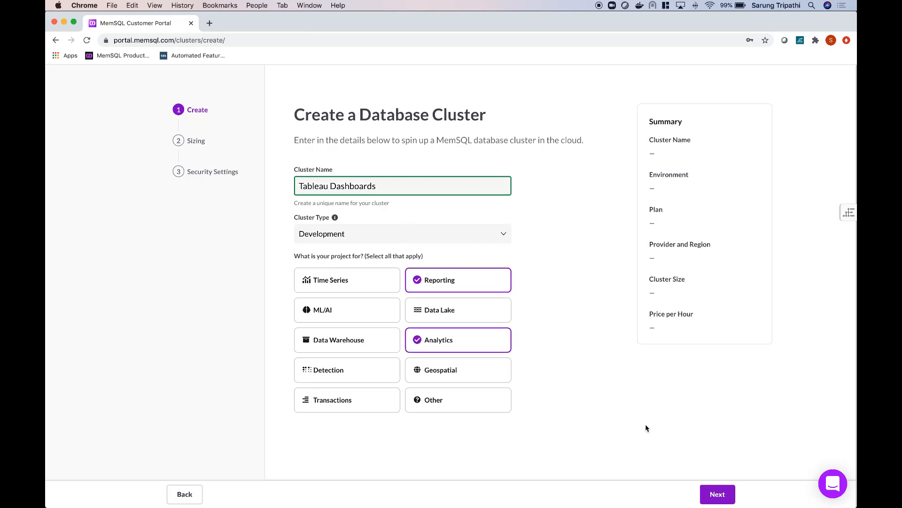
pyautogui.click(717, 494)
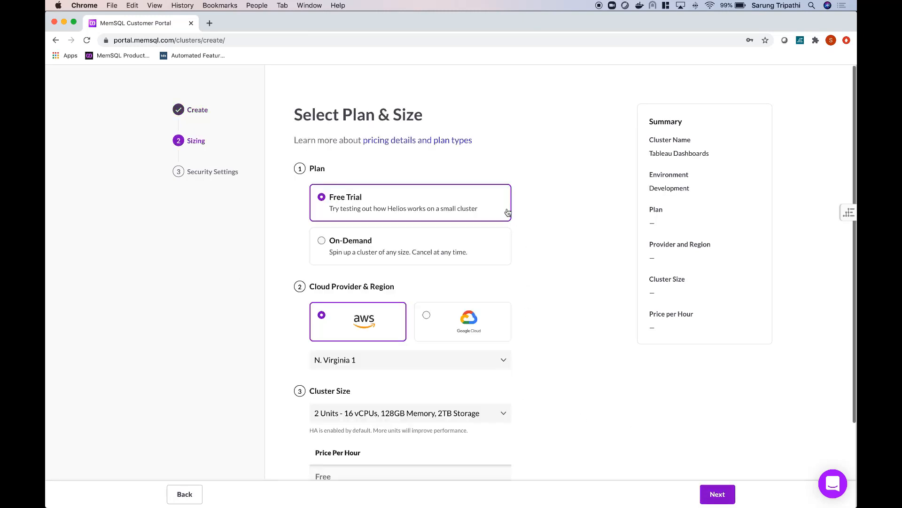
pyautogui.scroll(-1, 348, 212)
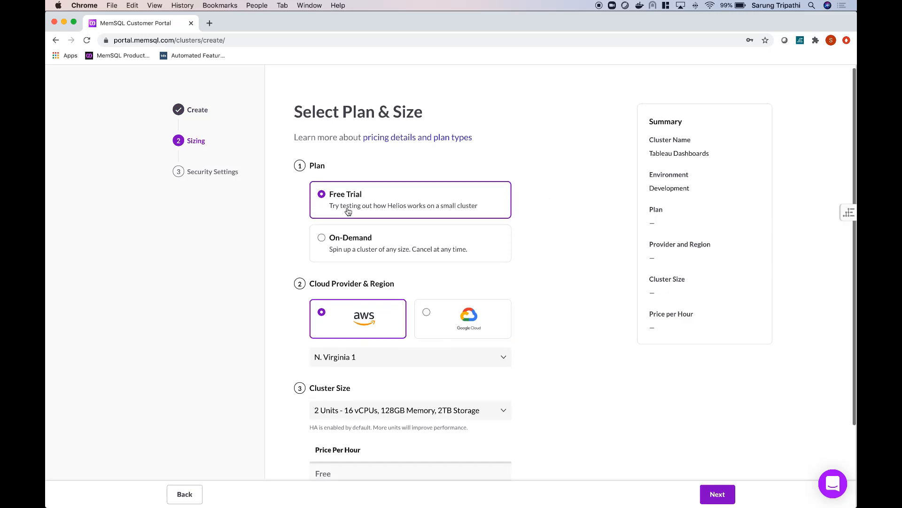
pyautogui.scroll(-3, 348, 212)
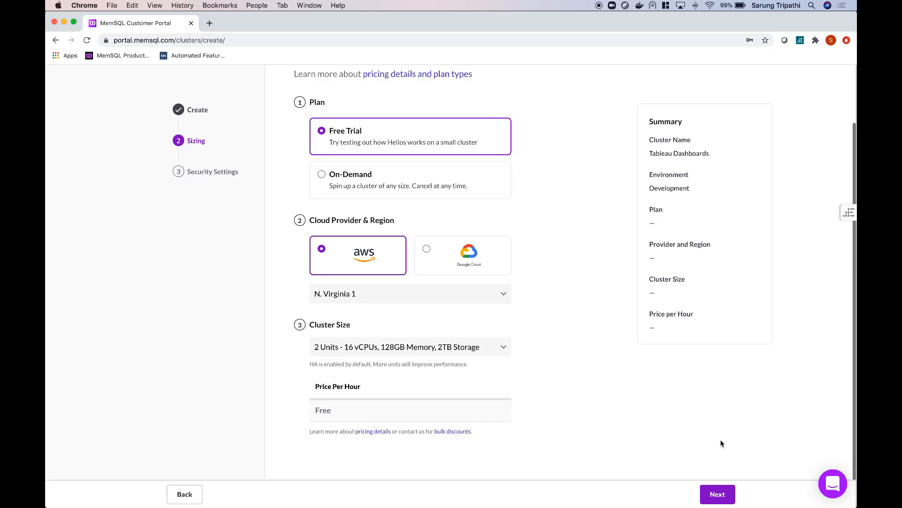
pyautogui.click(718, 493)
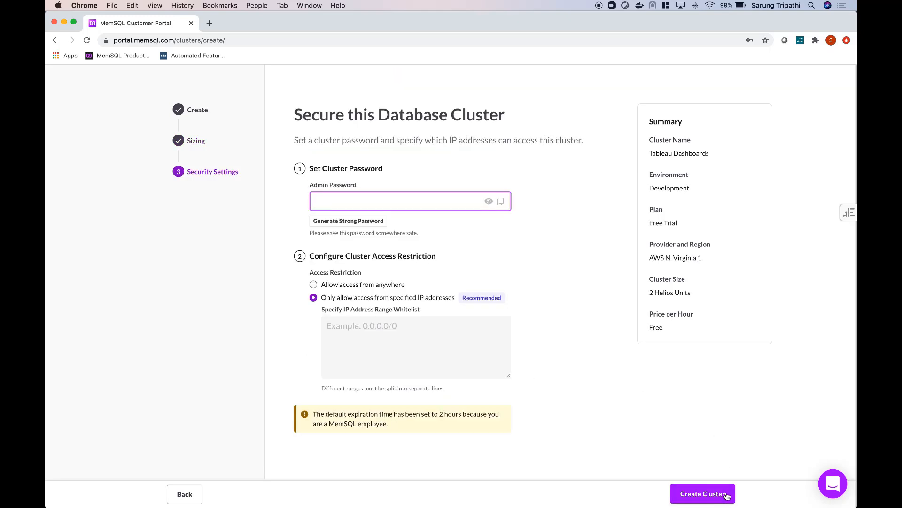
# Enter the cluster's admin password, allow access from anywhere, and create the cluster without updating the browser's saved password
pyautogui.write('•••••••••')
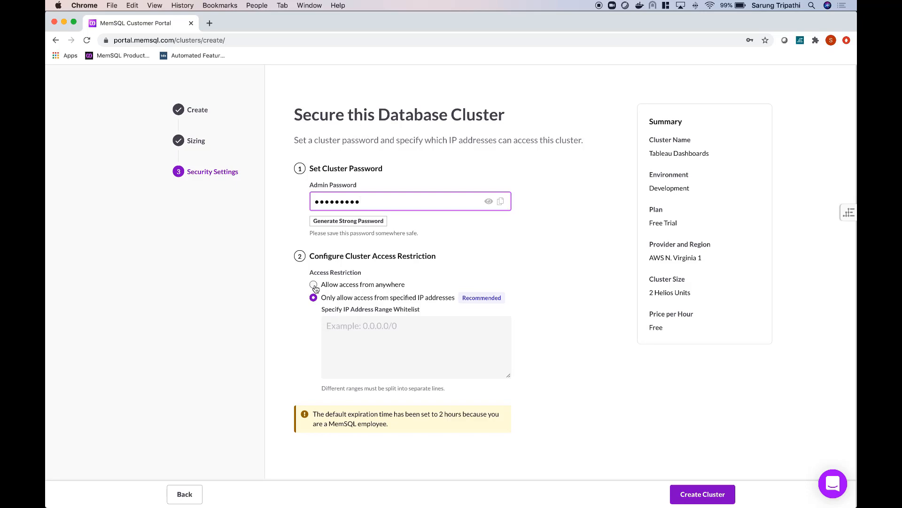
pyautogui.click(393, 288)
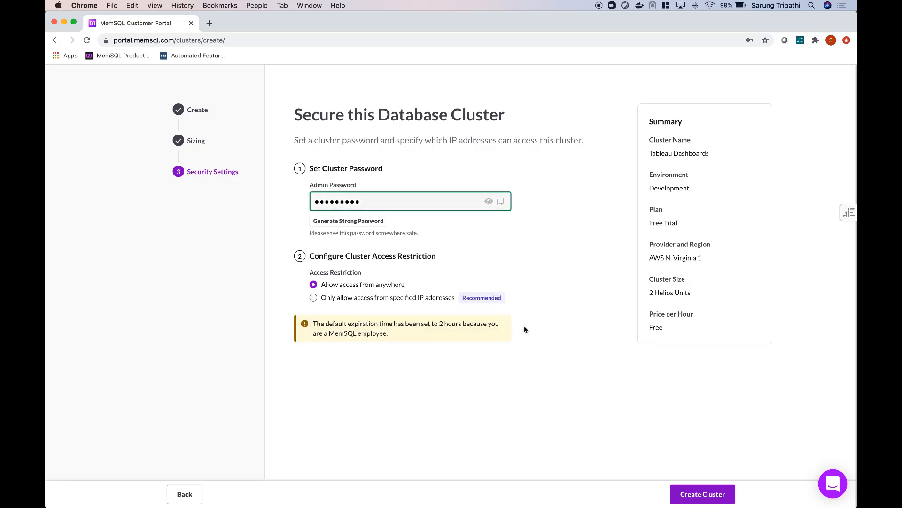
pyautogui.click(712, 493)
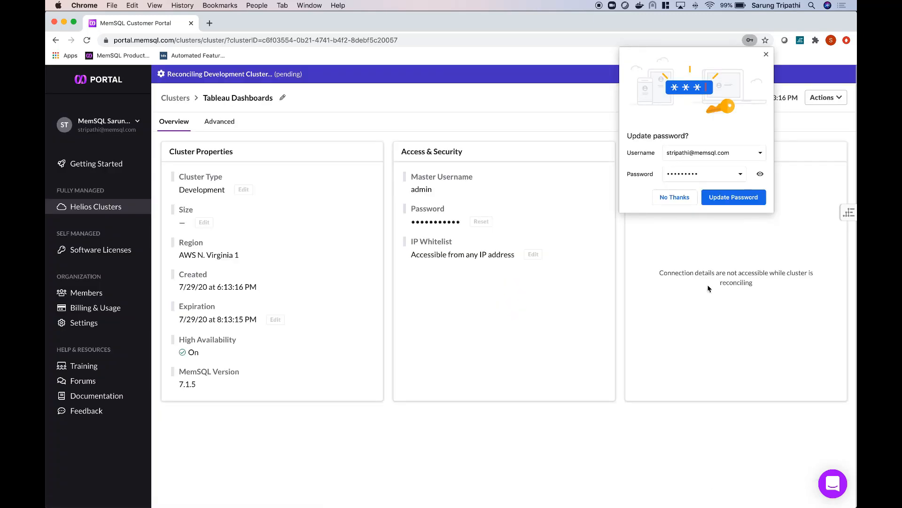
pyautogui.click(670, 197)
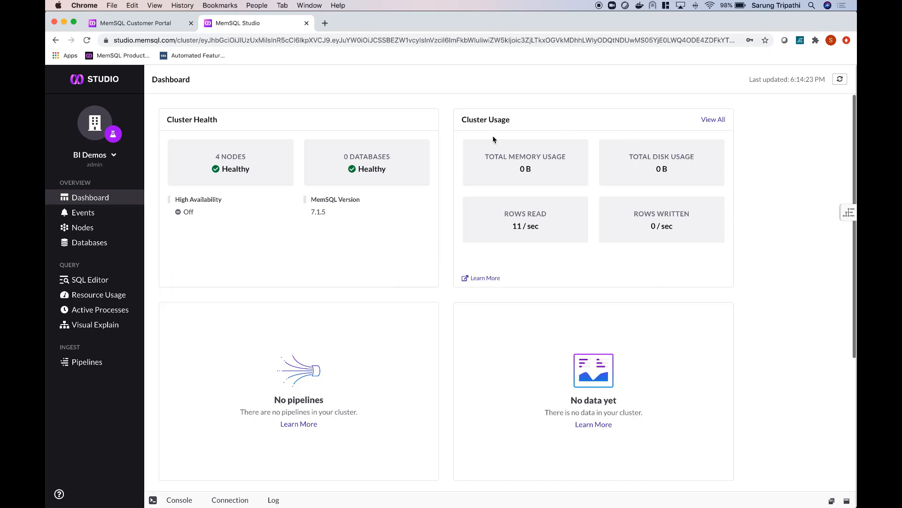
# In the SQL Editor, run the CREATE DATABASE adtech and USE adtech statements
pyautogui.click(85, 281)
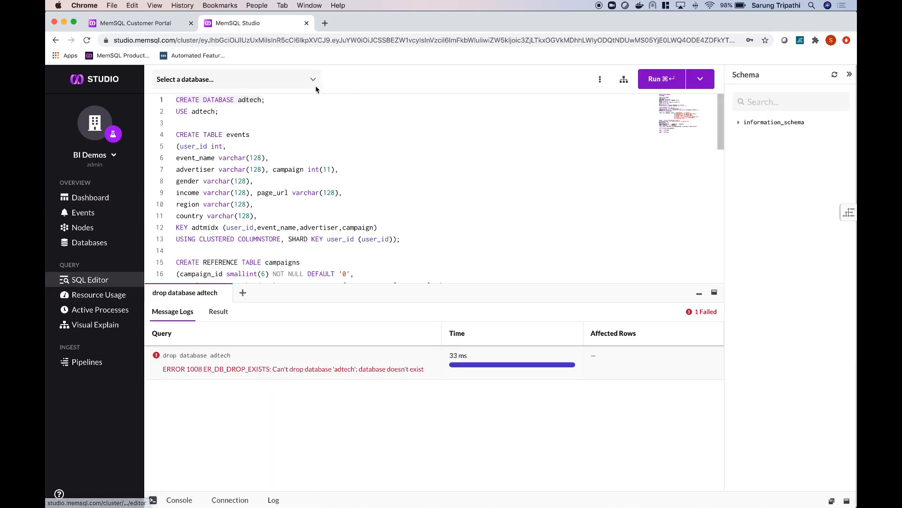
pyautogui.click(663, 79)
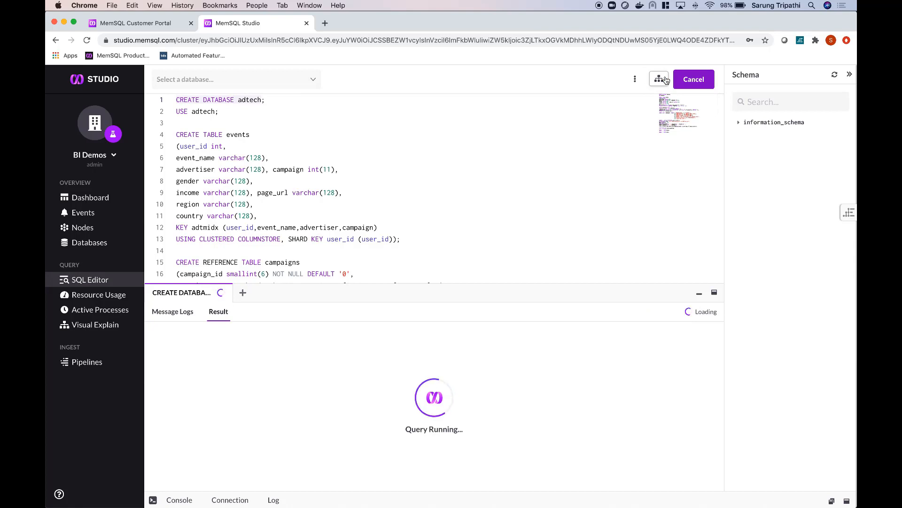
pyautogui.click(212, 113)
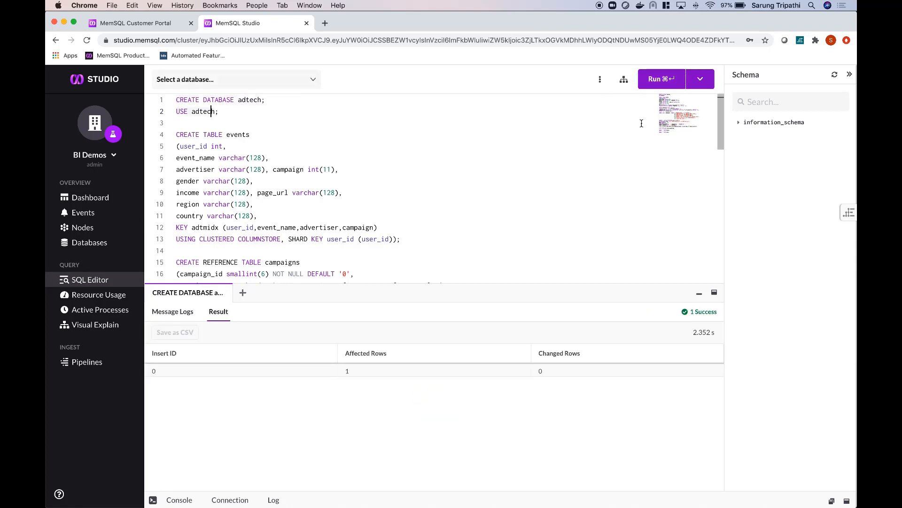
pyautogui.click(656, 80)
# Run the CREATE TABLE statement for the clustered columnstore table events
pyautogui.click(226, 146)
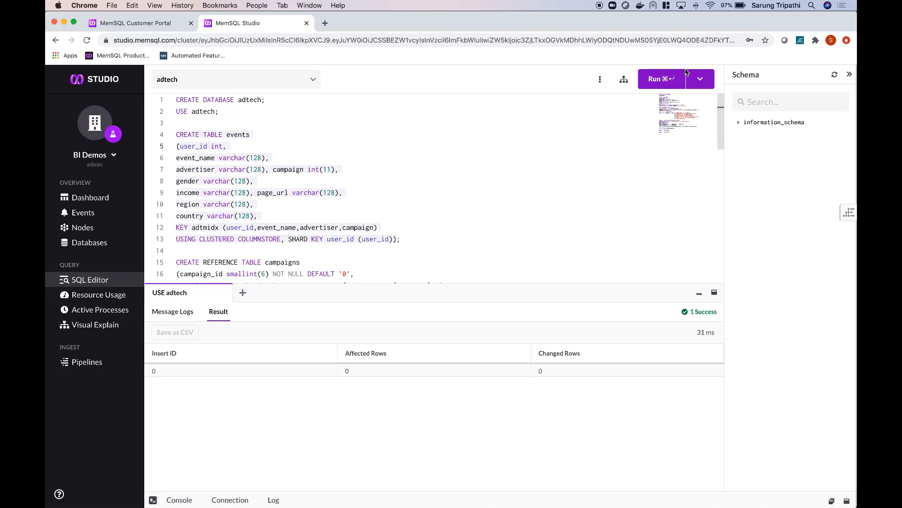
pyautogui.click(656, 80)
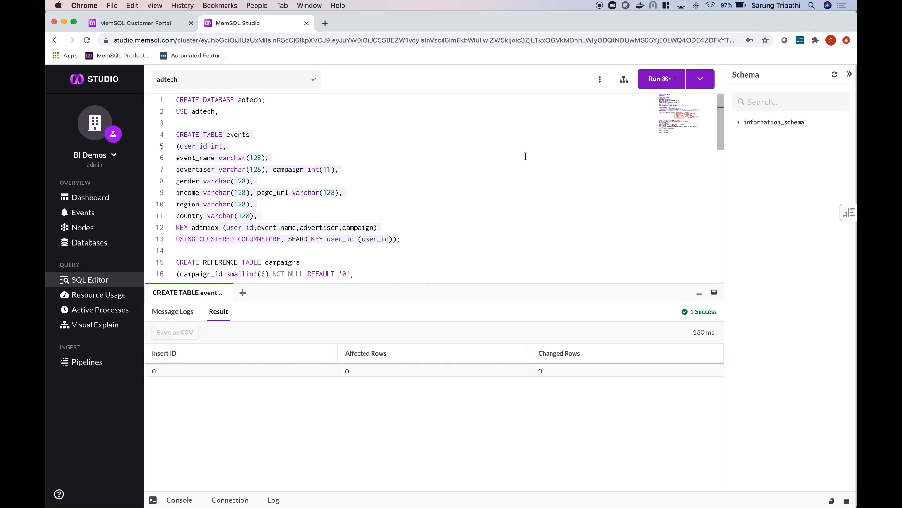
# Create the campaigns reference table and run the INSERT statement that fills it with campaigns 1 to 14
pyautogui.scroll(-5, 526, 156)
pyautogui.click(525, 123)
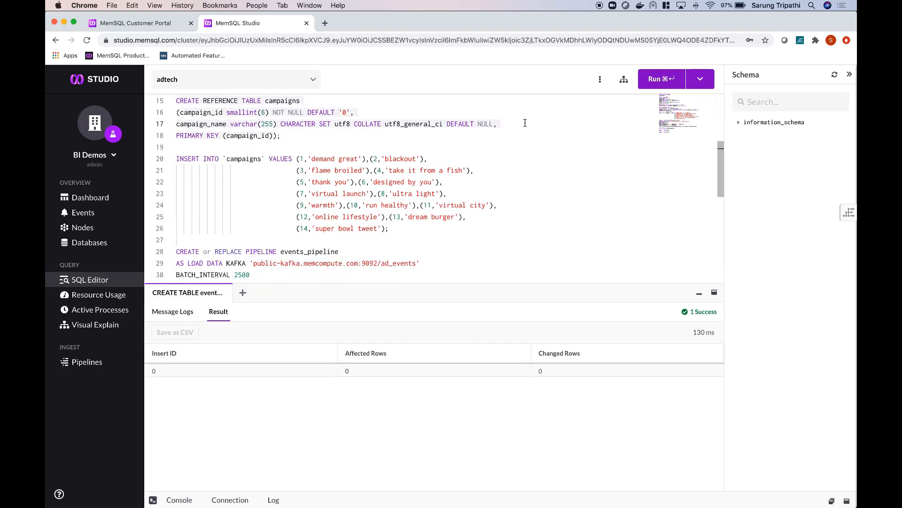
pyautogui.click(670, 79)
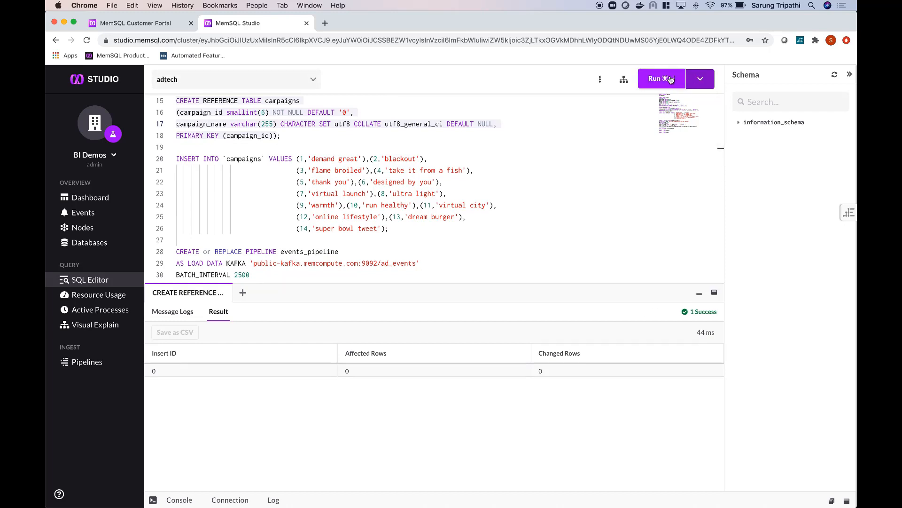
pyautogui.click(346, 182)
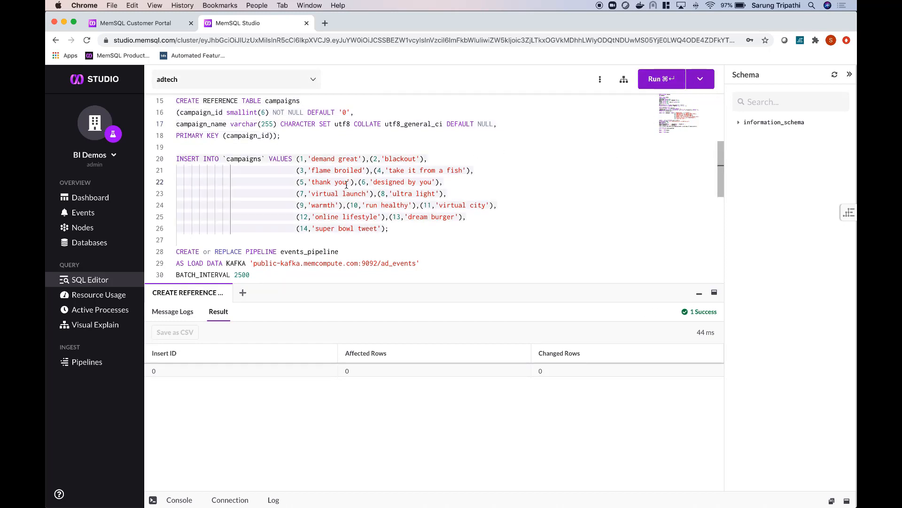
pyautogui.click(653, 81)
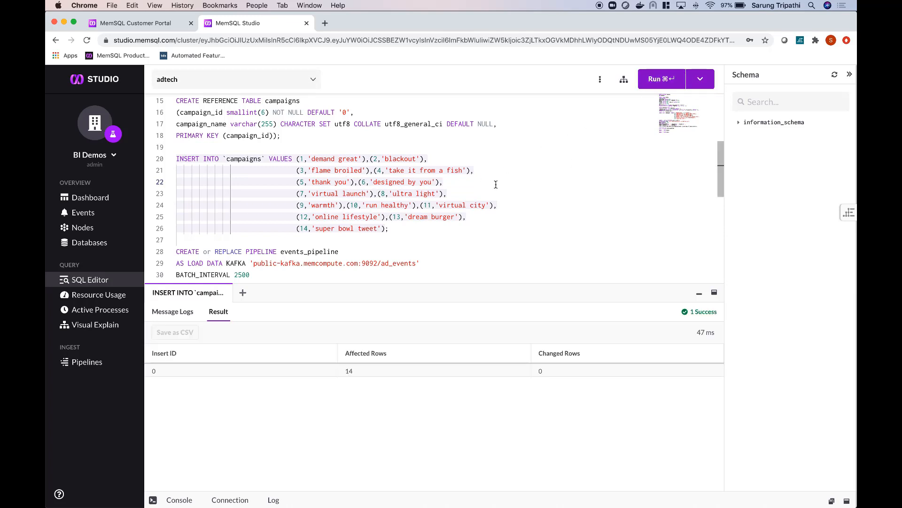
# Create events_pipeline to load Kafka data from public-kafka.memcompute.com:9092/ad_events into the events table, and start the pipeline
pyautogui.scroll(-2, 498, 184)
pyautogui.scroll(-3, 496, 184)
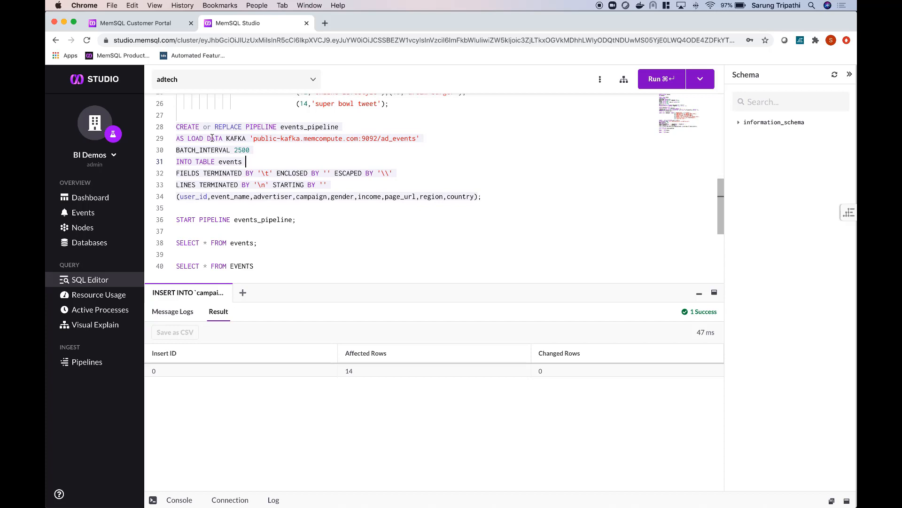
pyautogui.click(648, 79)
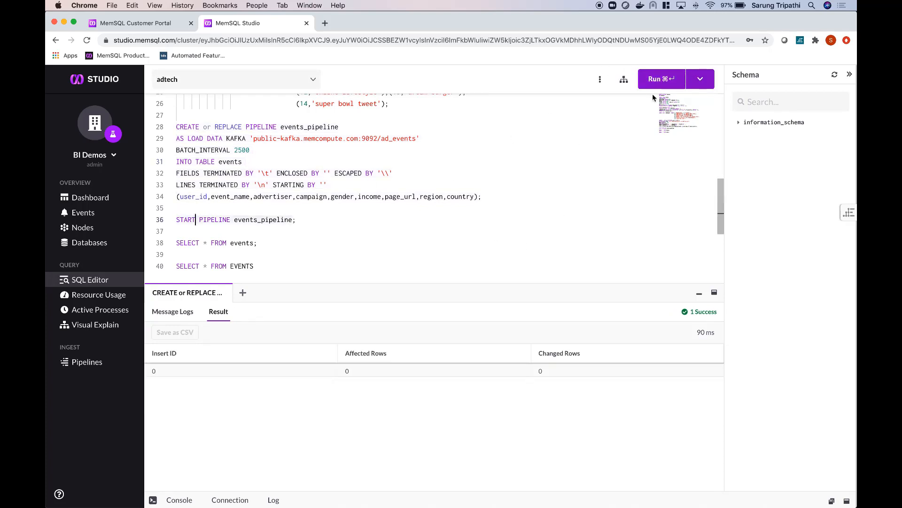
pyautogui.click(654, 79)
# Run SELECT * FROM events to inspect the ingested rows, and return to the MemSQL Customer Portal
pyautogui.click(248, 242)
pyautogui.click(668, 80)
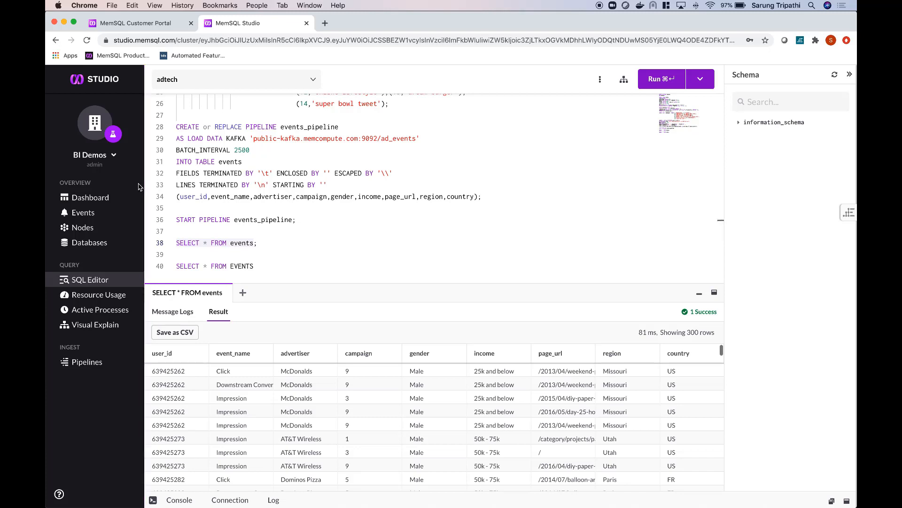
pyautogui.click(154, 22)
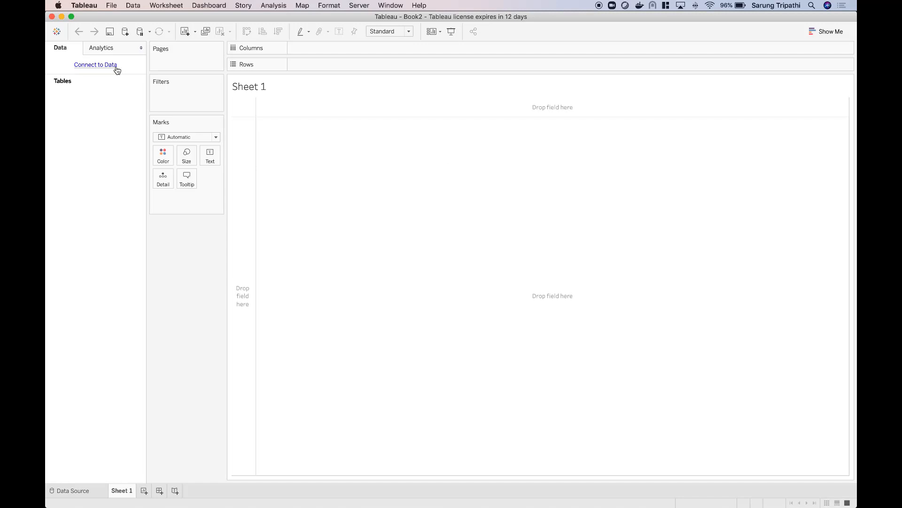
# In Tableau, start a new data connection with the MemSQL server connector
pyautogui.click(117, 69)
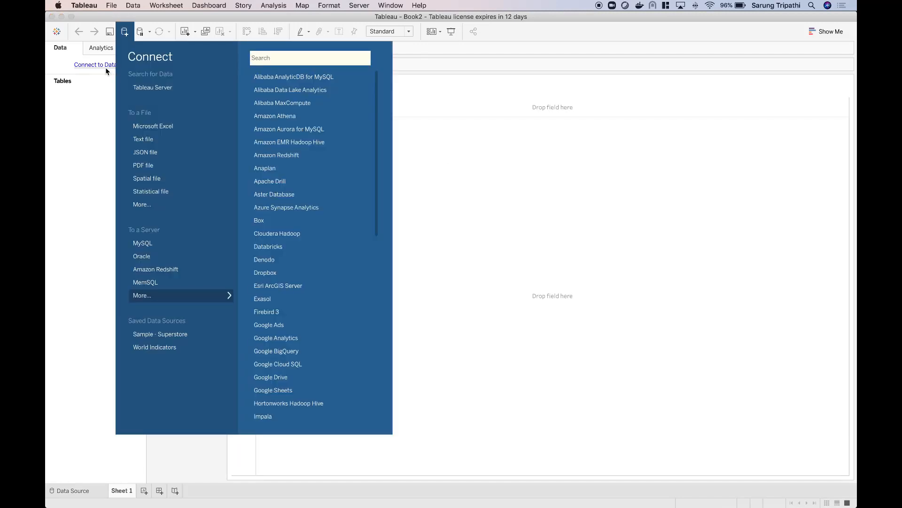
pyautogui.scroll(-10, 292, 198)
pyautogui.scroll(-5, 287, 216)
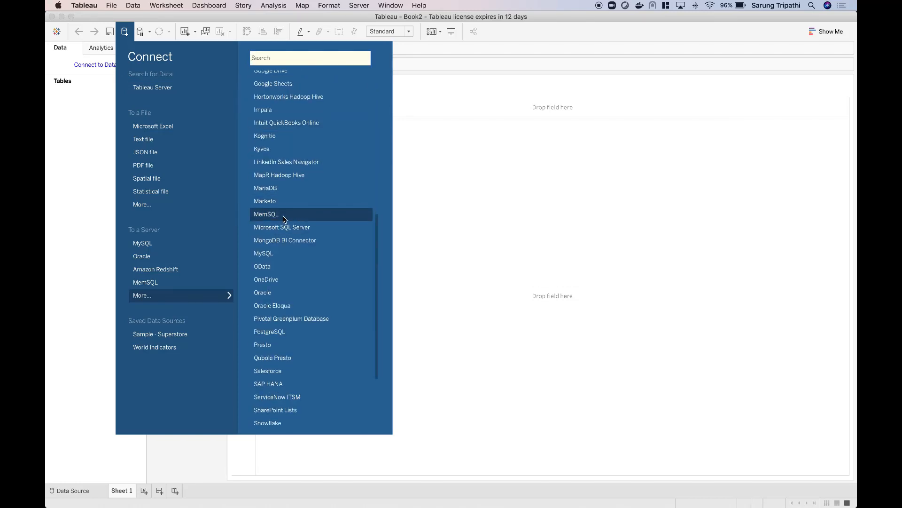
pyautogui.click(283, 216)
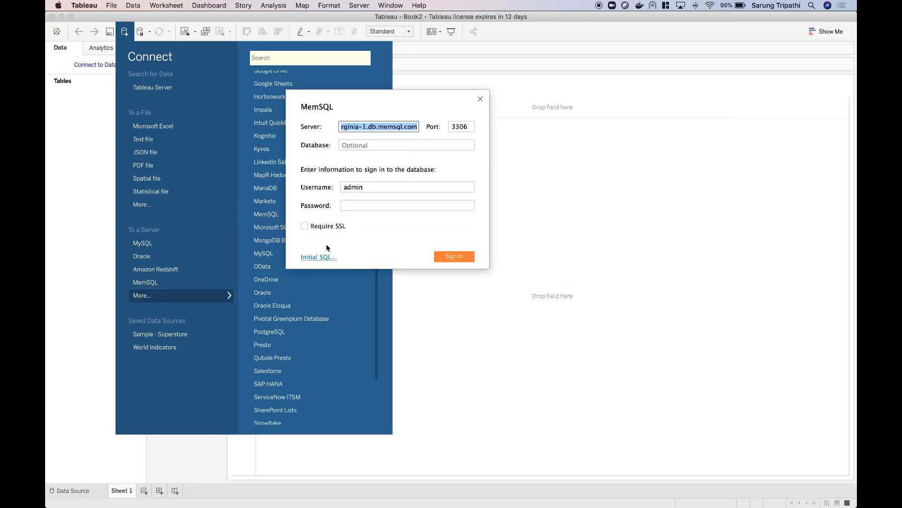
# Paste the cluster's server address, set the database to adtech, enter the admin password, and sign in
pyautogui.press('super+v')
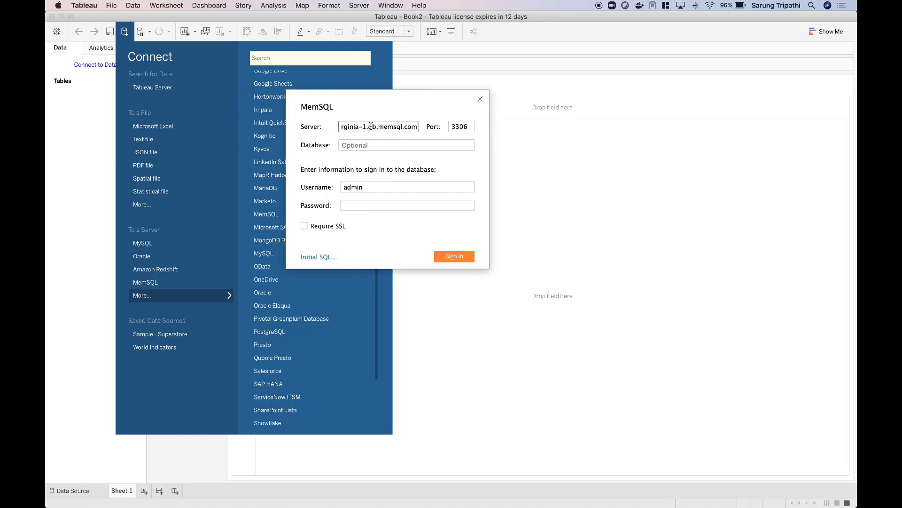
pyautogui.press('super+a')
pyautogui.click(353, 143)
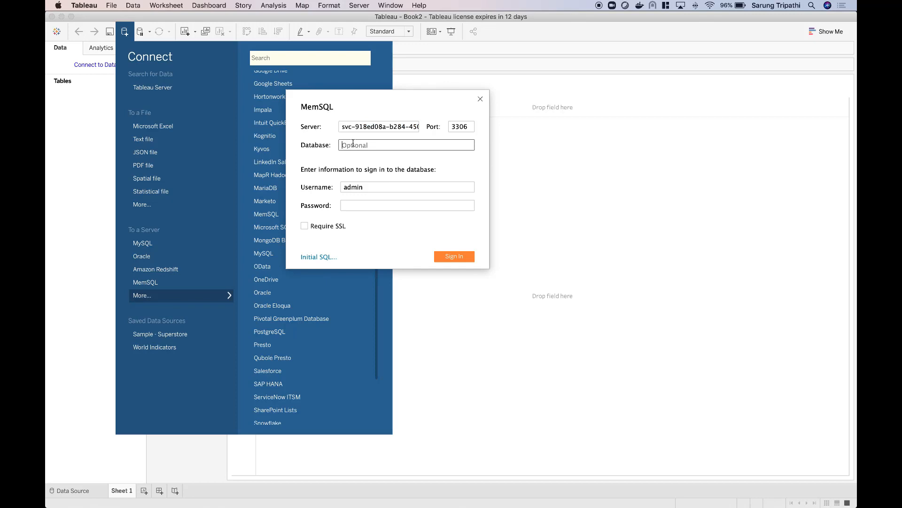
pyautogui.write('adtech')
pyautogui.click(378, 205)
pyautogui.write('••••••••')
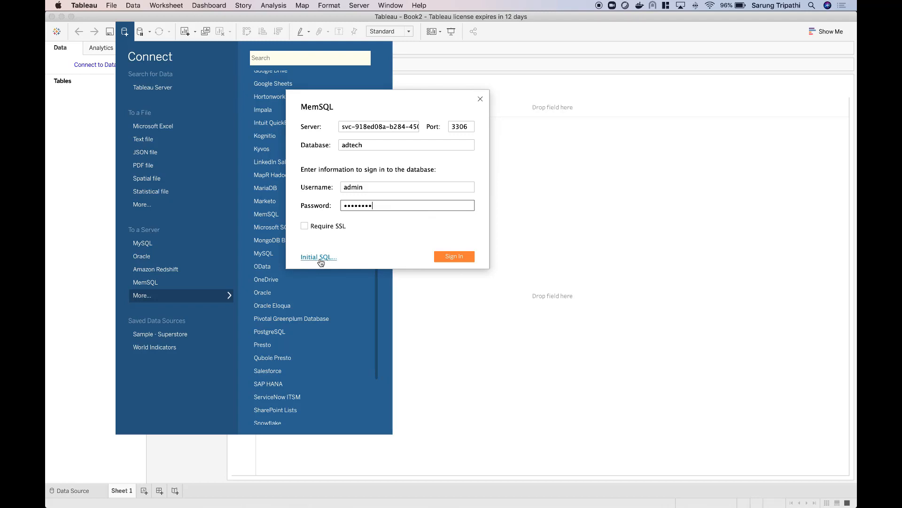
pyautogui.click(441, 259)
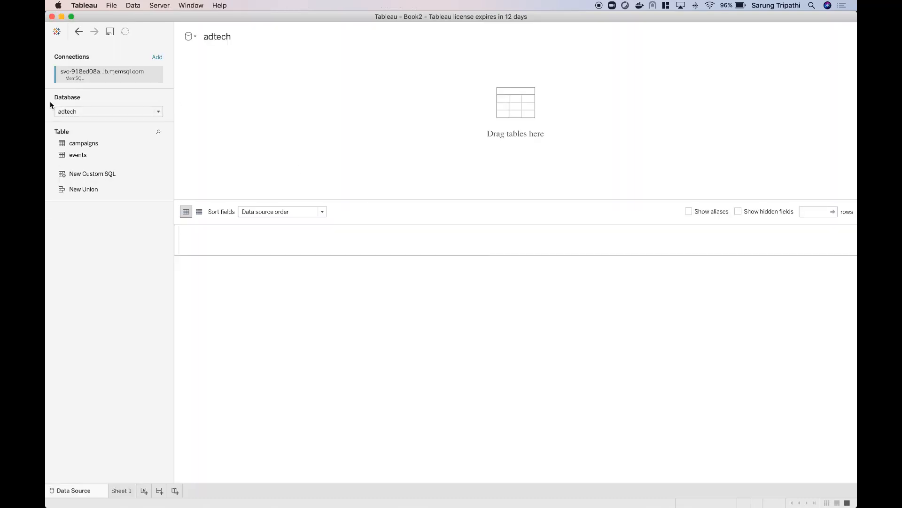
# Add the events table from the adtech database to the data source canvas
pyautogui.click(223, 37)
pyautogui.click(200, 55)
pyautogui.click(88, 157)
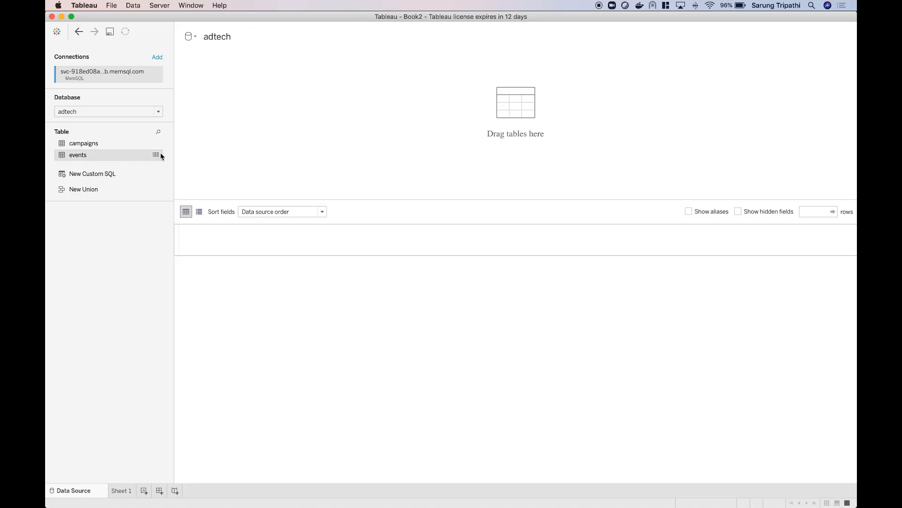
pyautogui.moveTo(160, 154); pyautogui.dragTo(248, 170)
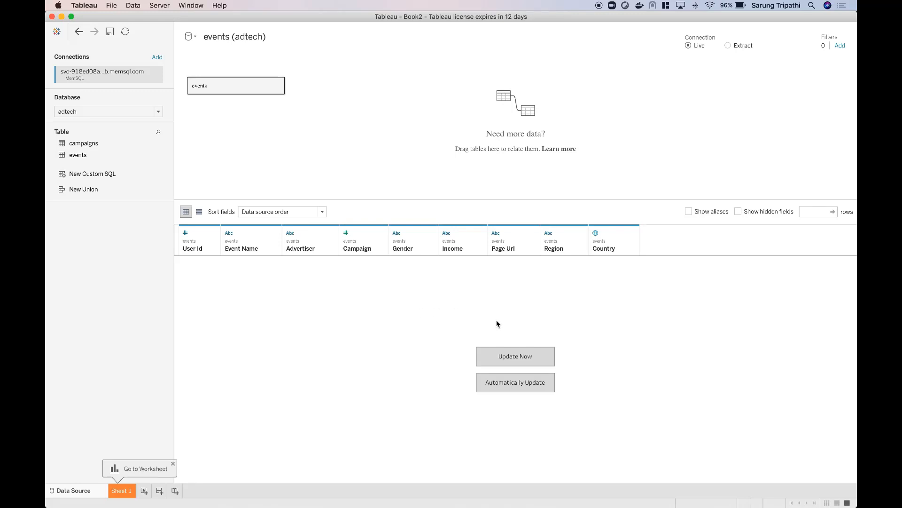
# Turn on automatic updates for the events table preview and browse the loaded rows
pyautogui.click(527, 385)
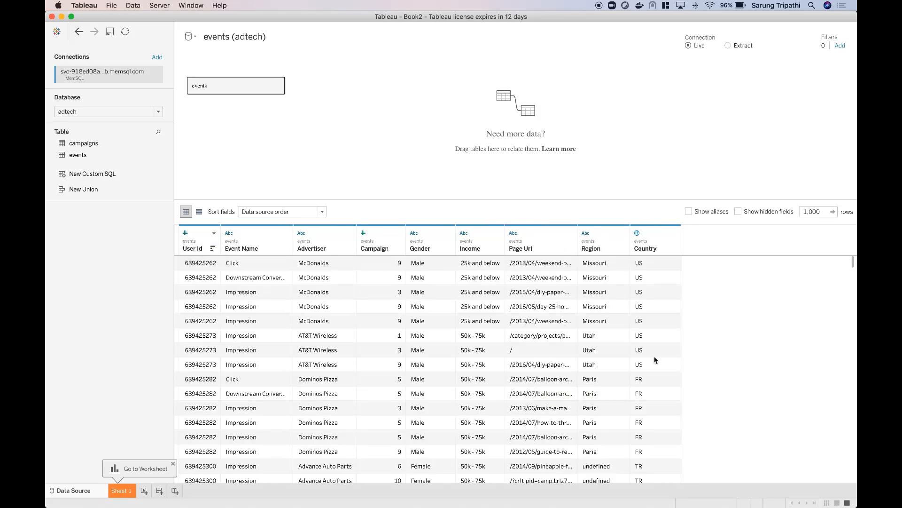
pyautogui.scroll(-10, 265, 281)
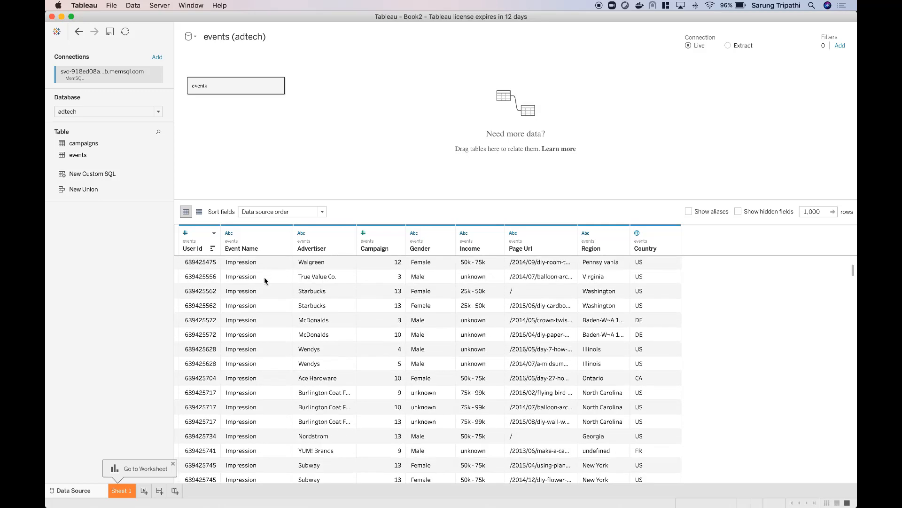
# Review the Income Distribution bubbles on Sheet 1, the Global Clicks map on Sheet 2, and the Events by Advertiser bars on Sheet 3
pyautogui.click(131, 494)
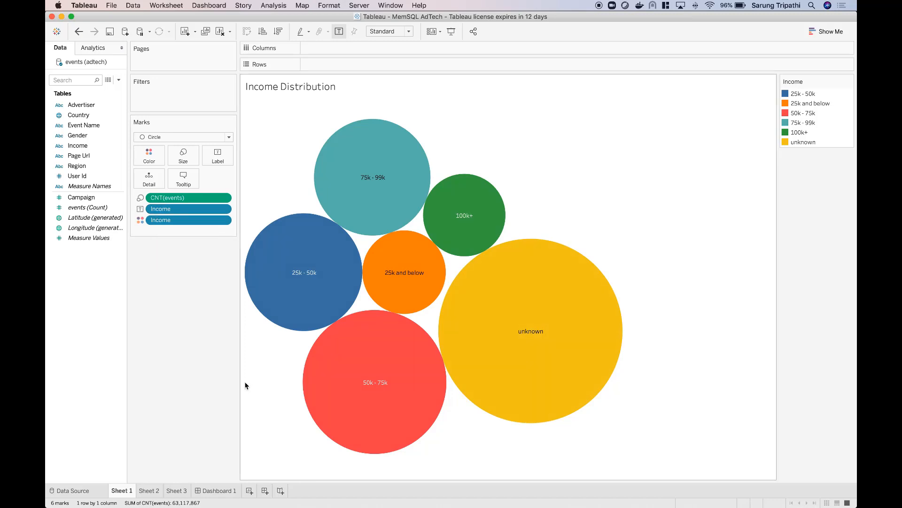
pyautogui.moveTo(369, 363)
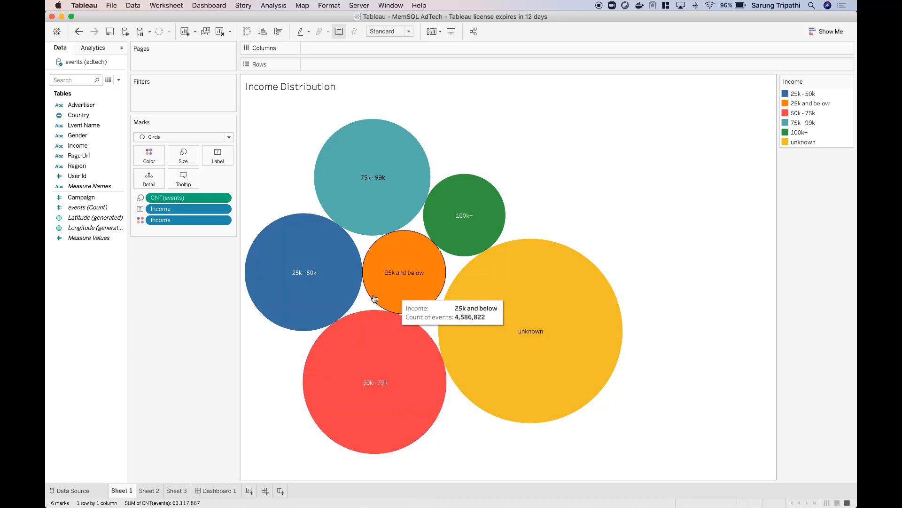
pyautogui.moveTo(317, 299)
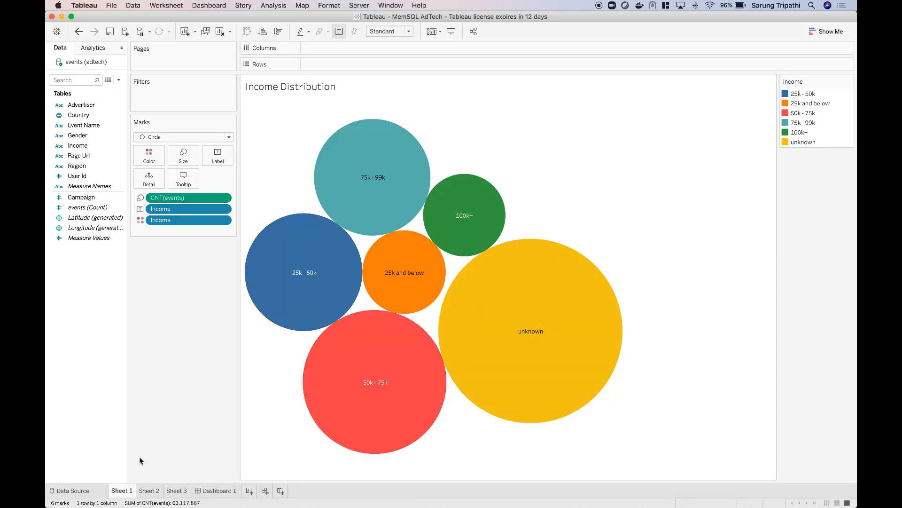
pyautogui.click(145, 491)
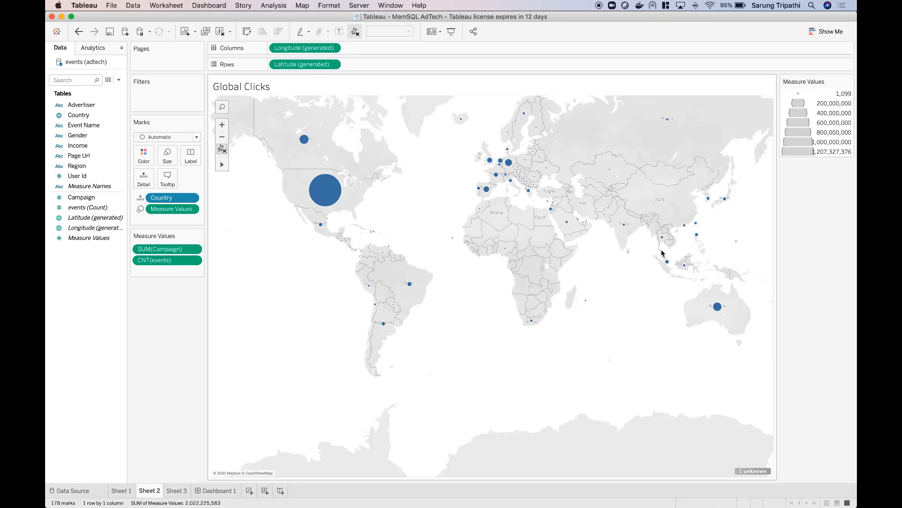
pyautogui.click(175, 490)
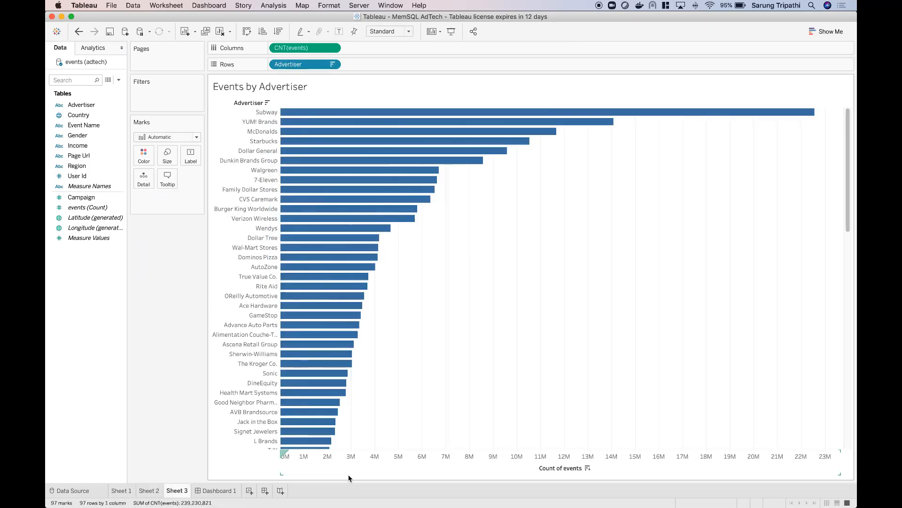